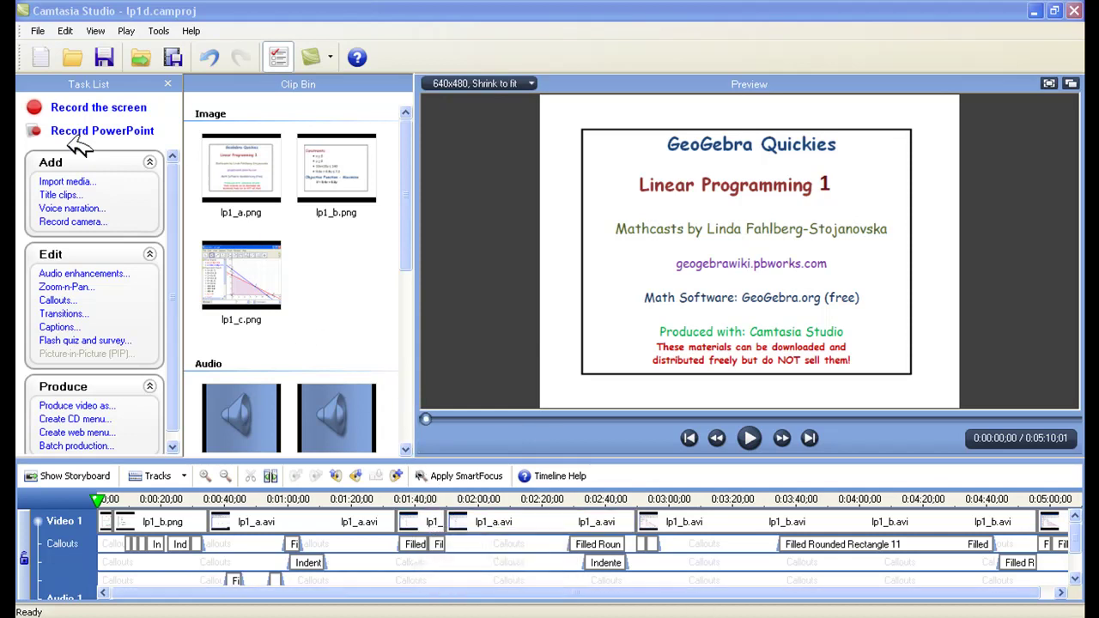
Unlock the aspect ratio and change the project dimensions from 640x480 to 640x640.
{"action": "right_click", "coordinate": [561, 440]}
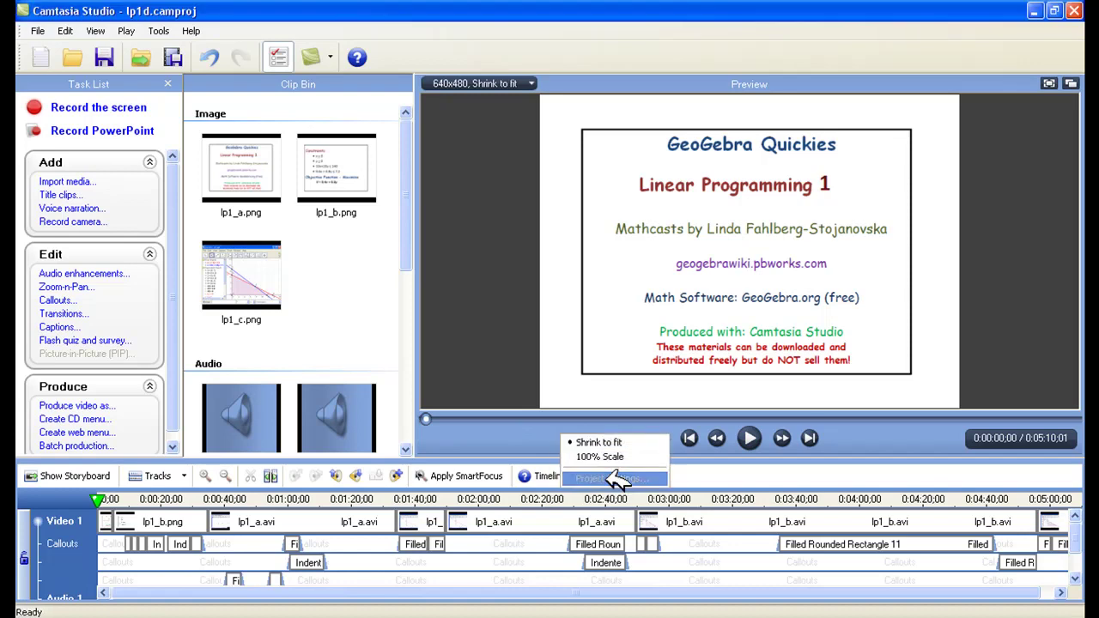
{"action": "left_click", "coordinate": [613, 478]}
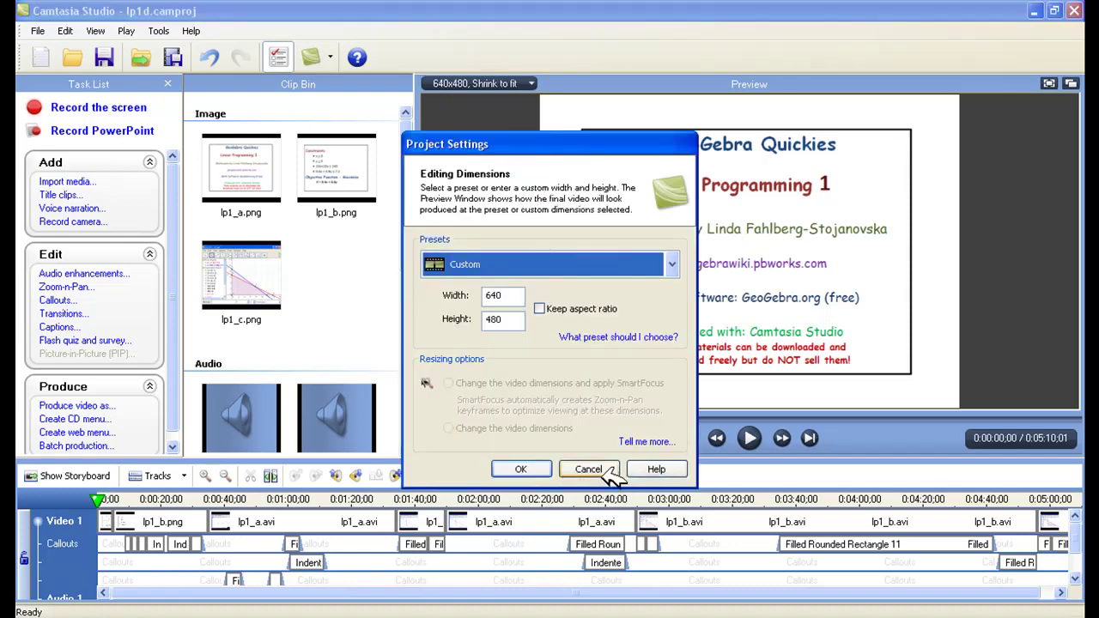
{"action": "left_click", "coordinate": [539, 308]}
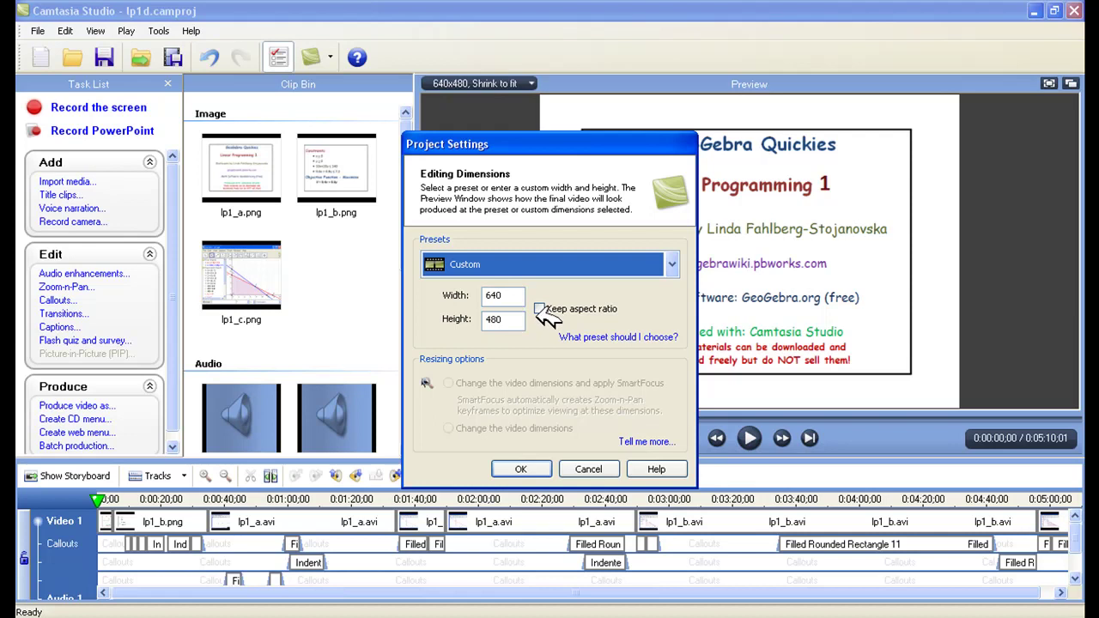
{"action": "left_click", "coordinate": [508, 318]}
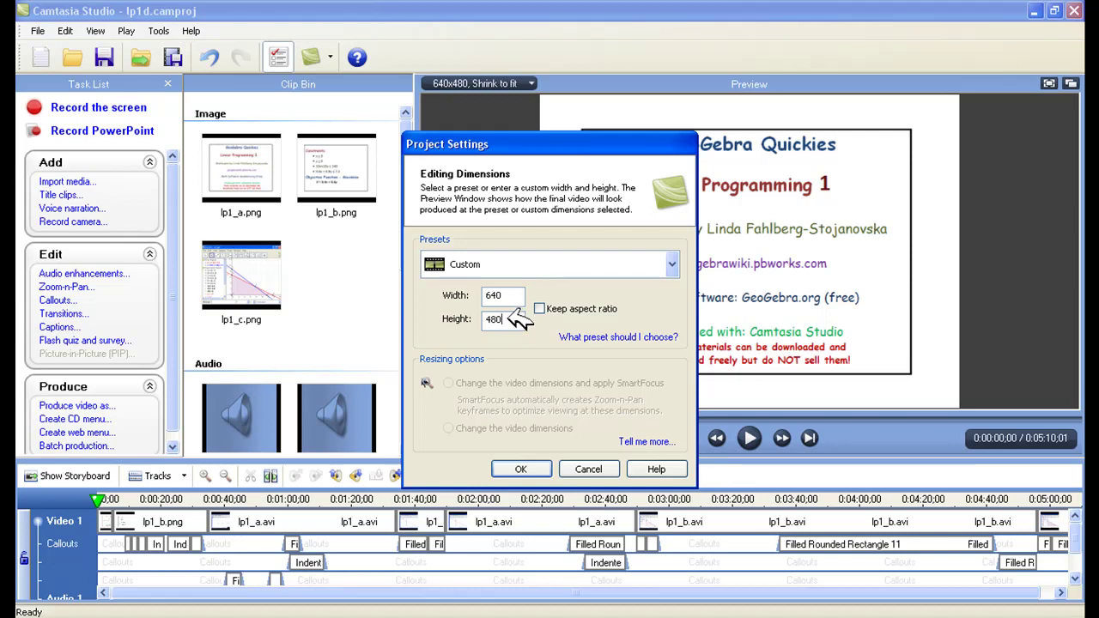
{"action": "left_click_drag", "start_coordinate": [508, 313], "coordinate": [483, 321]}
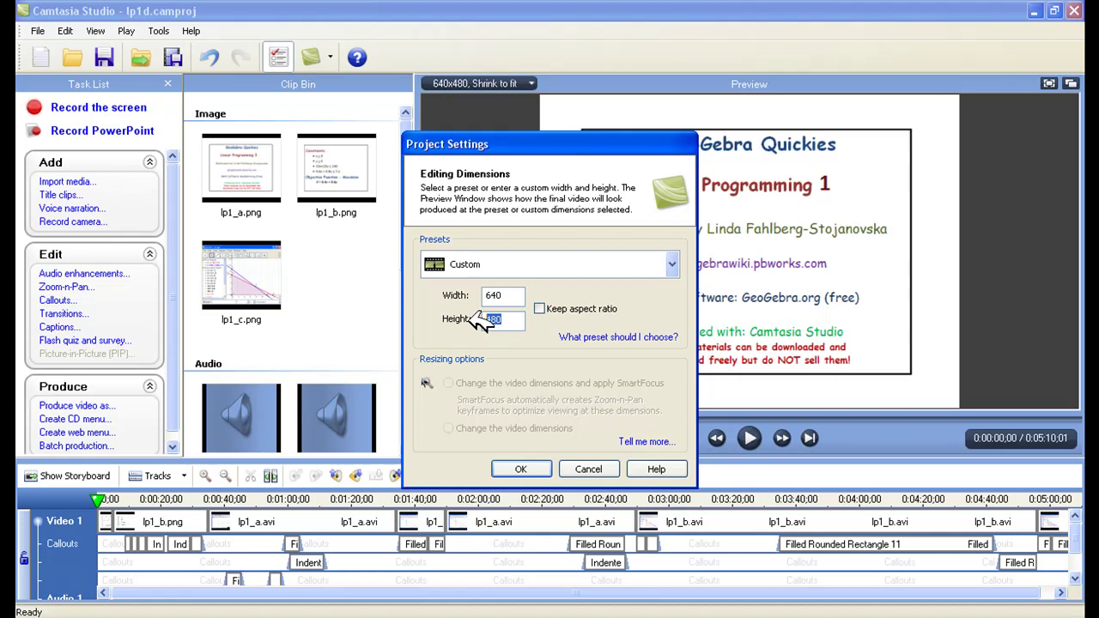
{"action": "type", "text": "640"}
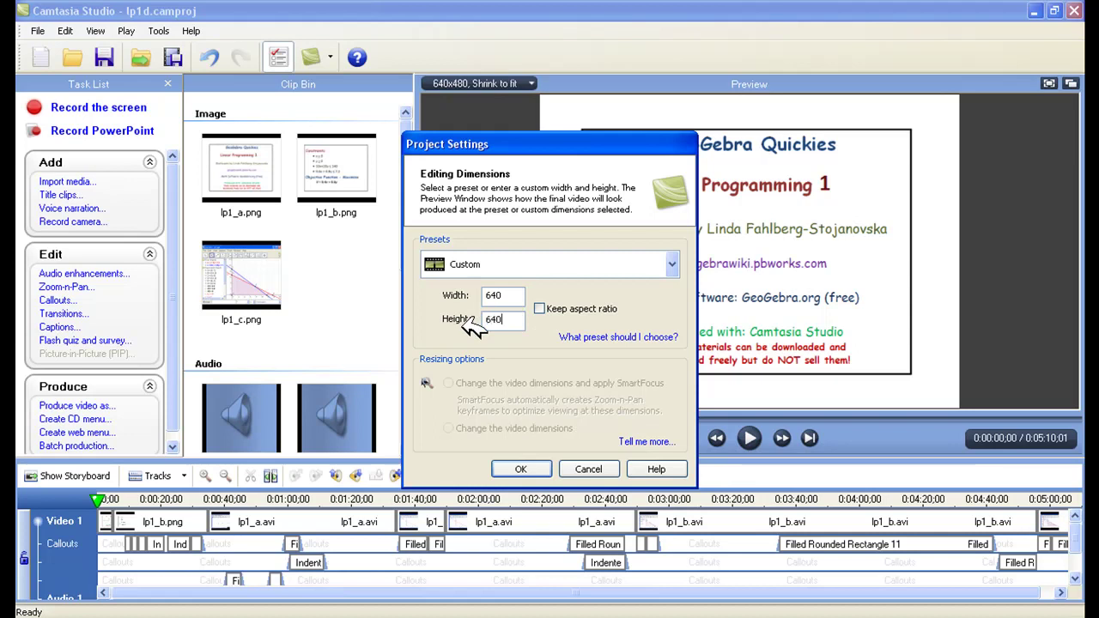
{"action": "left_click", "coordinate": [520, 469]}
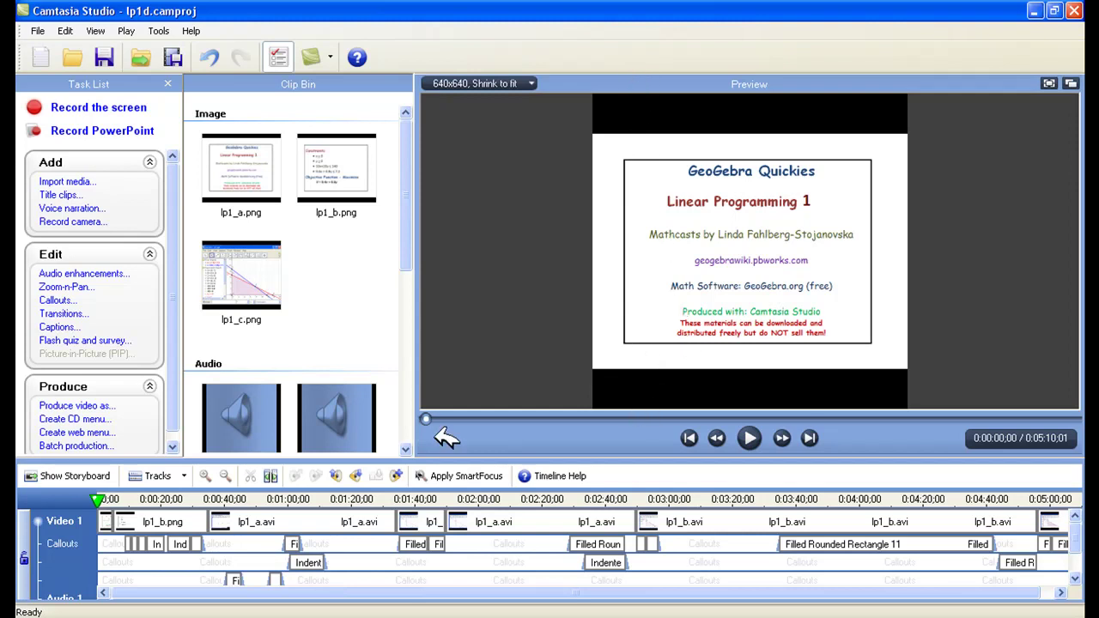
{"action": "left_click", "coordinate": [77, 406]}
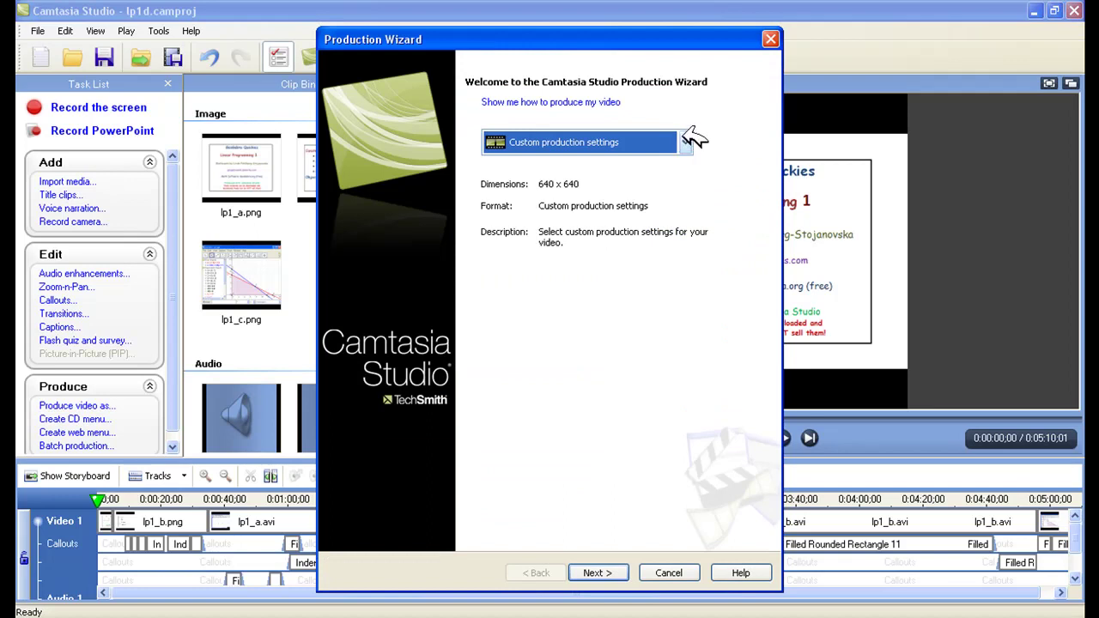
{"action": "left_click", "coordinate": [597, 573]}
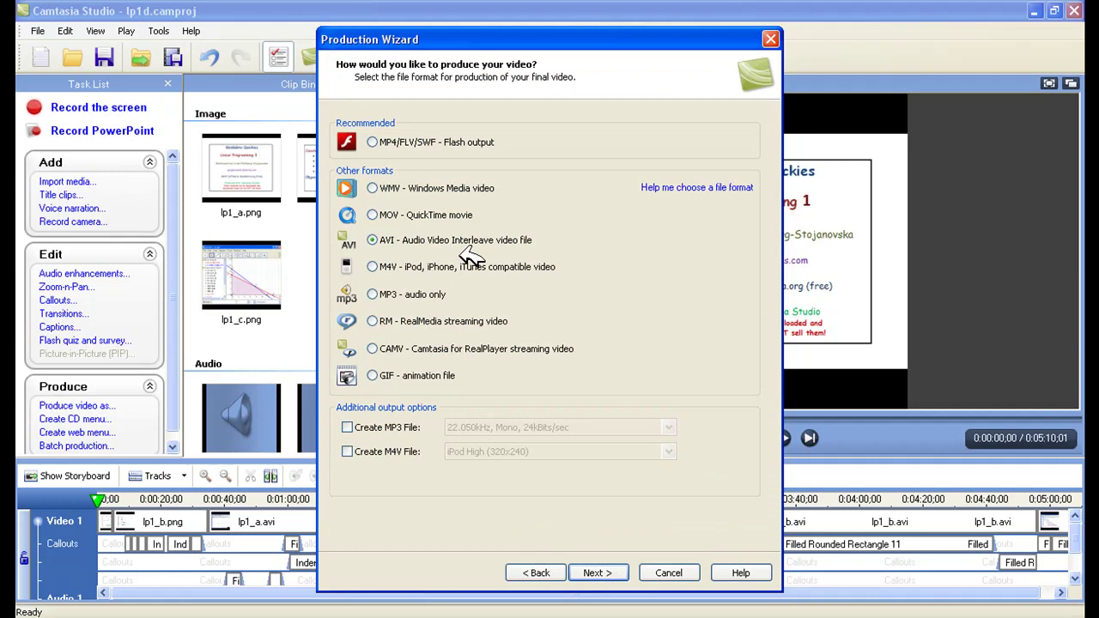
{"action": "left_click", "coordinate": [598, 573]}
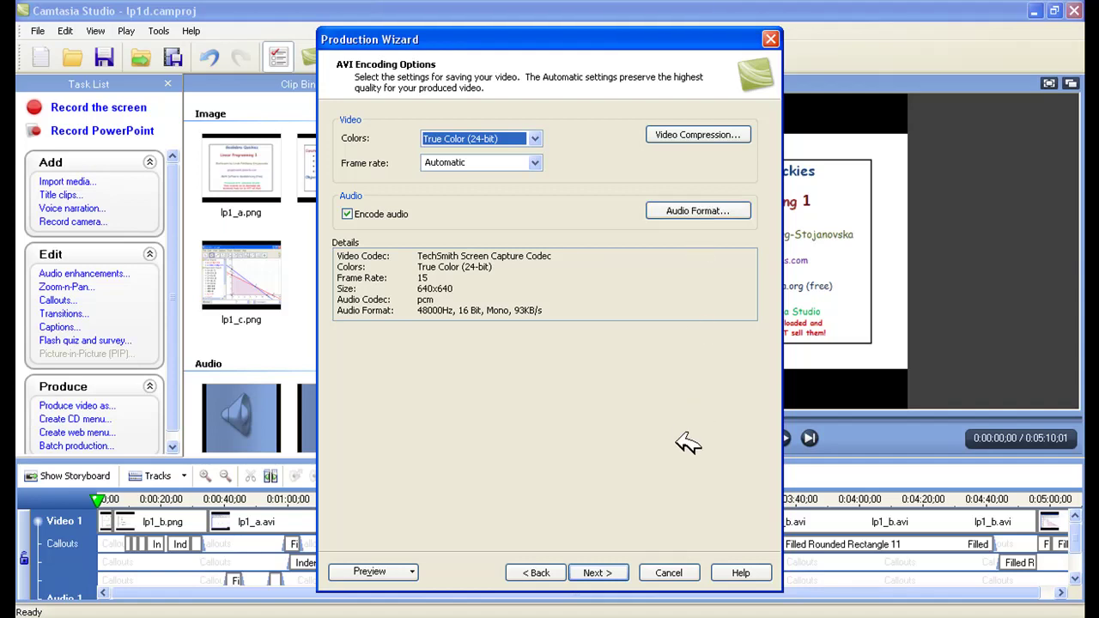
{"action": "left_click", "coordinate": [612, 573]}
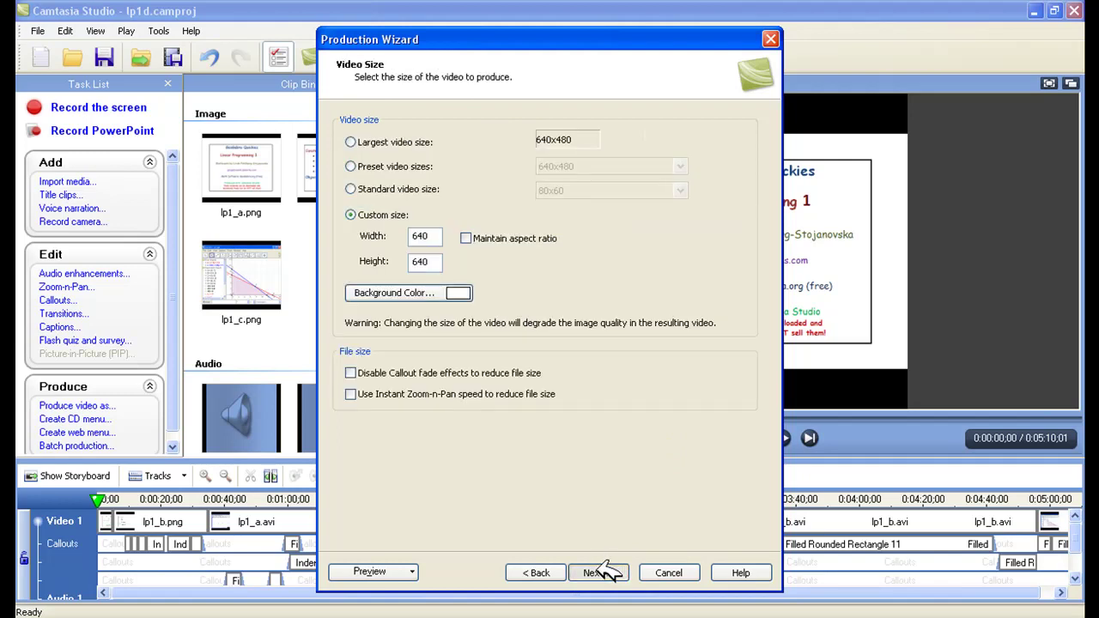
{"action": "left_click", "coordinate": [608, 571]}
{"action": "left_click", "coordinate": [608, 572]}
{"action": "left_click", "coordinate": [606, 572]}
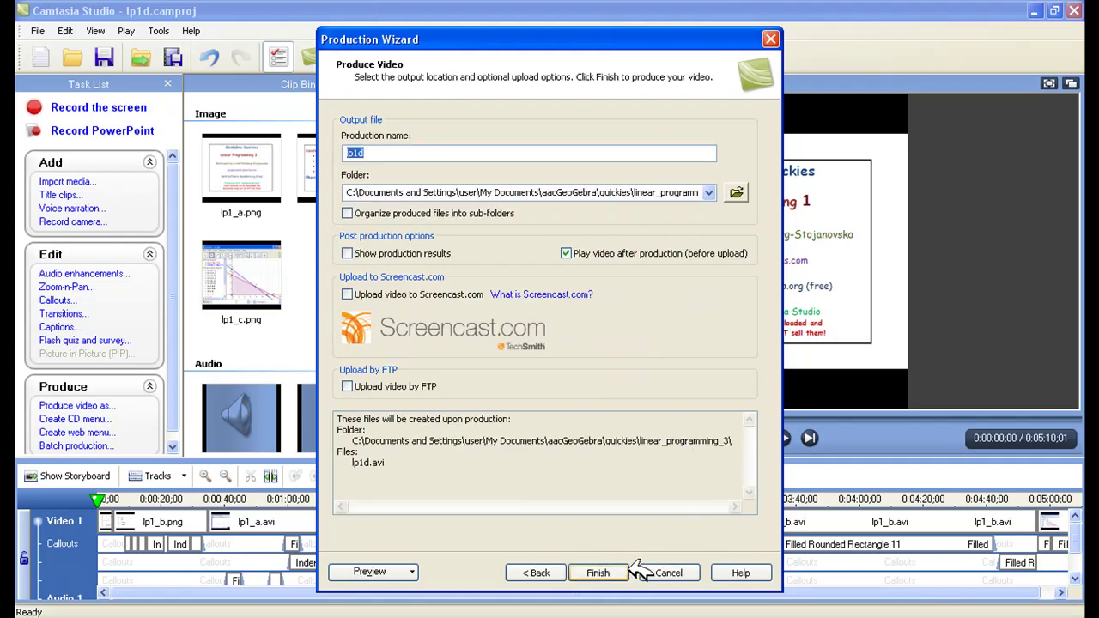
{"action": "left_click", "coordinate": [669, 571]}
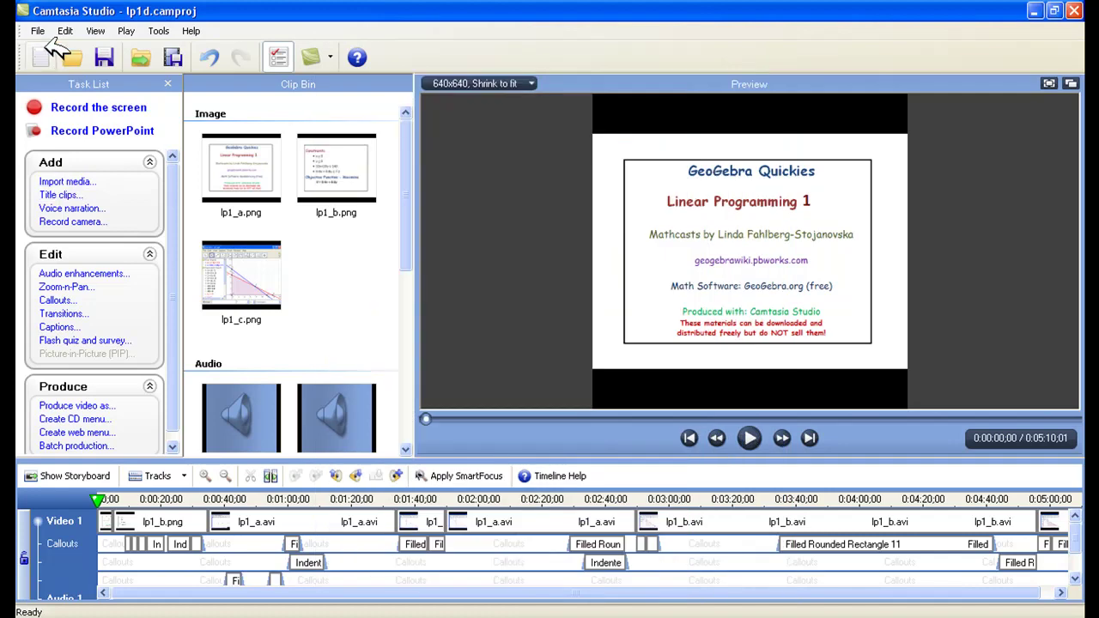
Start a new project, import lp1_cc.avi and place it on the Video 1 track.
{"action": "left_click", "coordinate": [40, 57]}
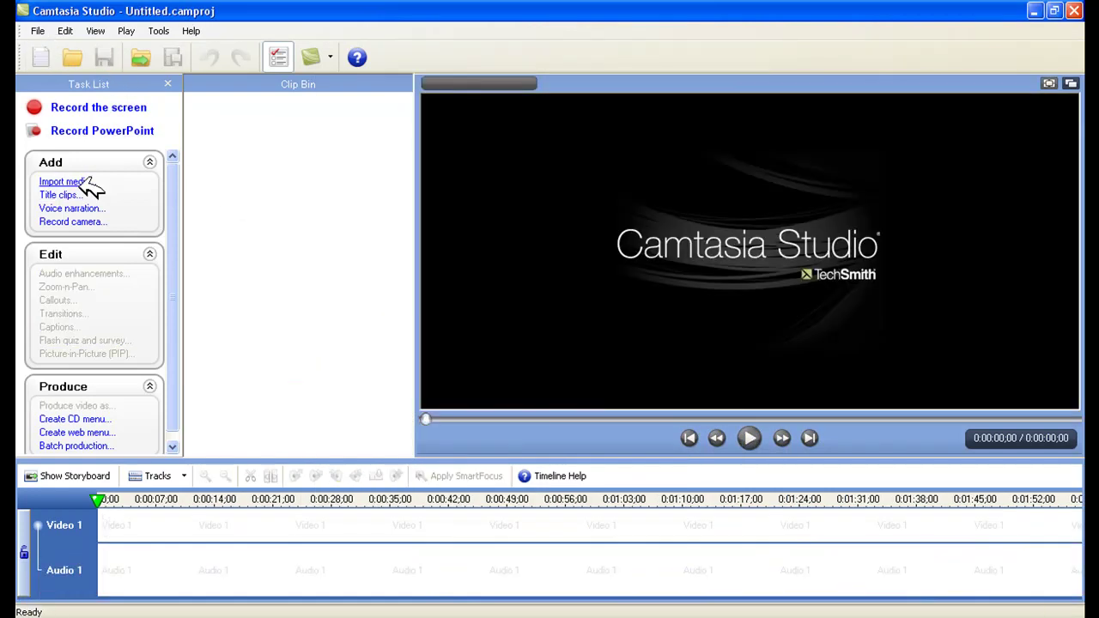
{"action": "left_click", "coordinate": [83, 182]}
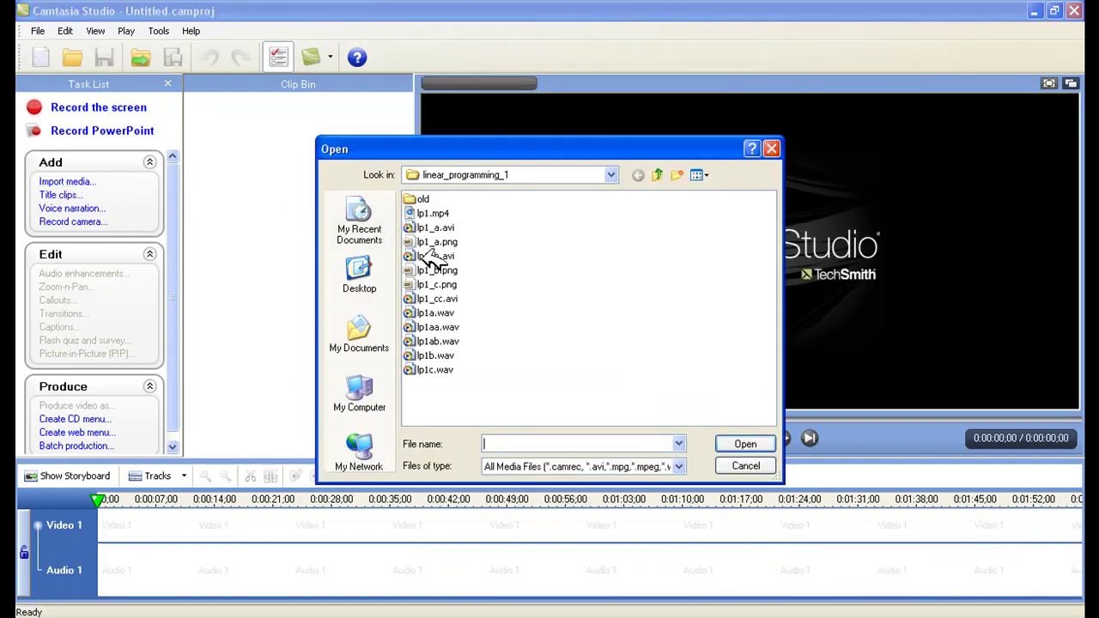
{"action": "double_click", "coordinate": [452, 299]}
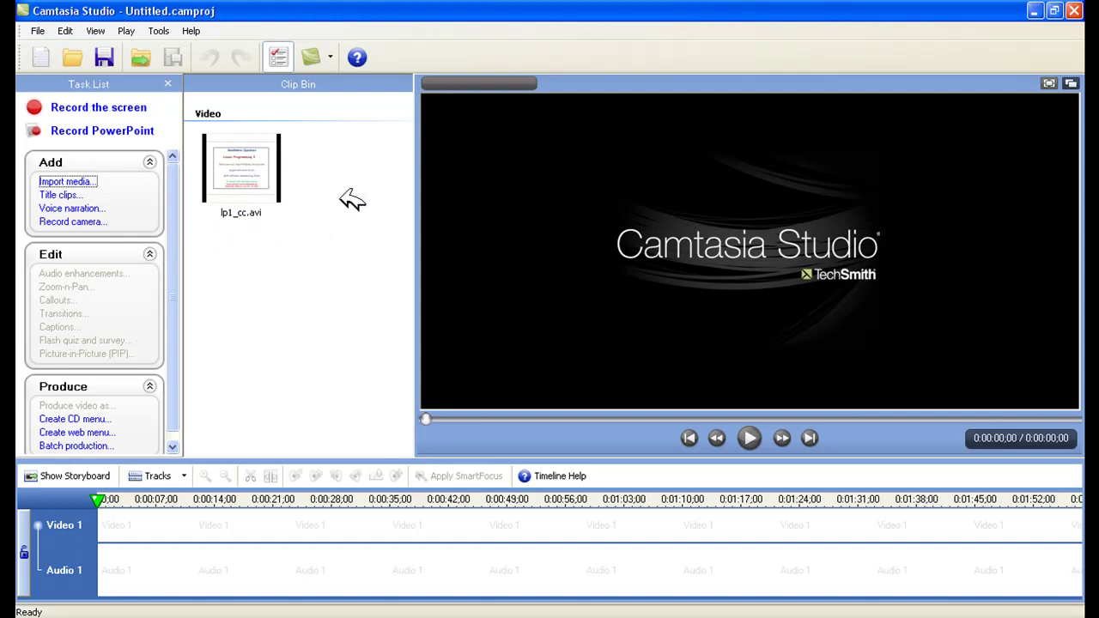
{"action": "left_click", "coordinate": [254, 167]}
{"action": "left_click_drag", "start_coordinate": [166, 470], "coordinate": [138, 525]}
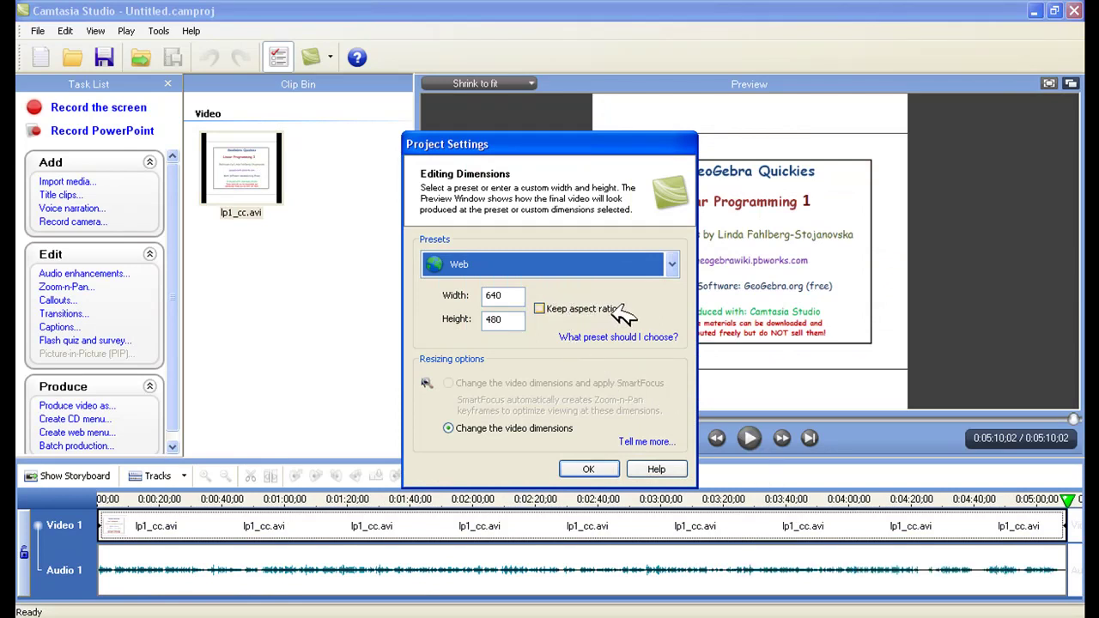
Change the project height from 480 to 560, keeping width 640.
{"action": "left_click", "coordinate": [510, 315]}
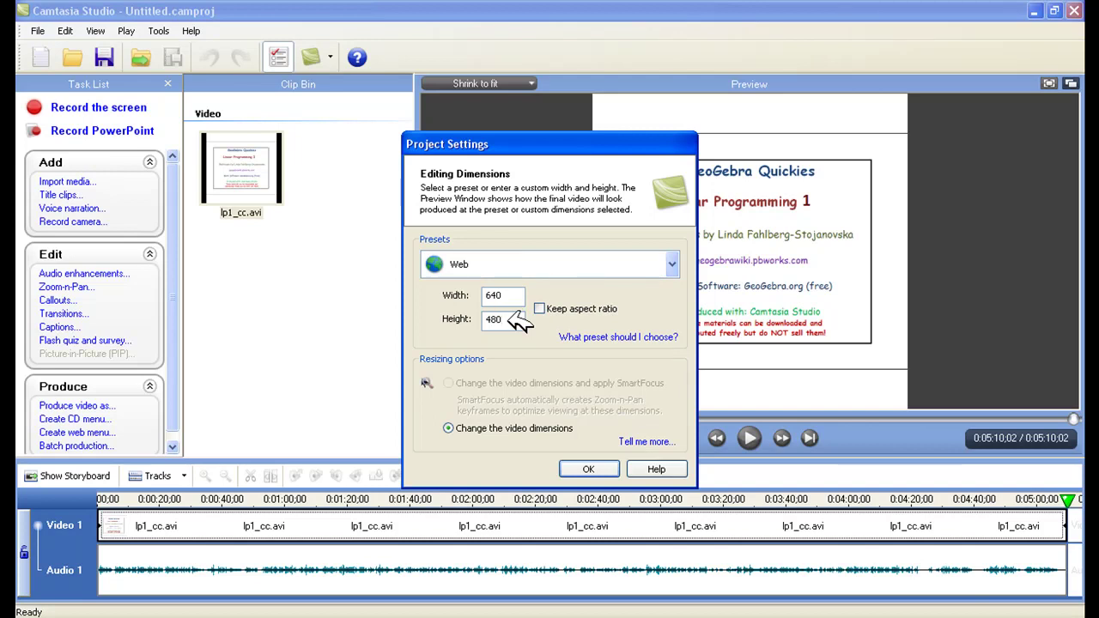
{"action": "left_click_drag", "start_coordinate": [505, 318], "coordinate": [476, 319]}
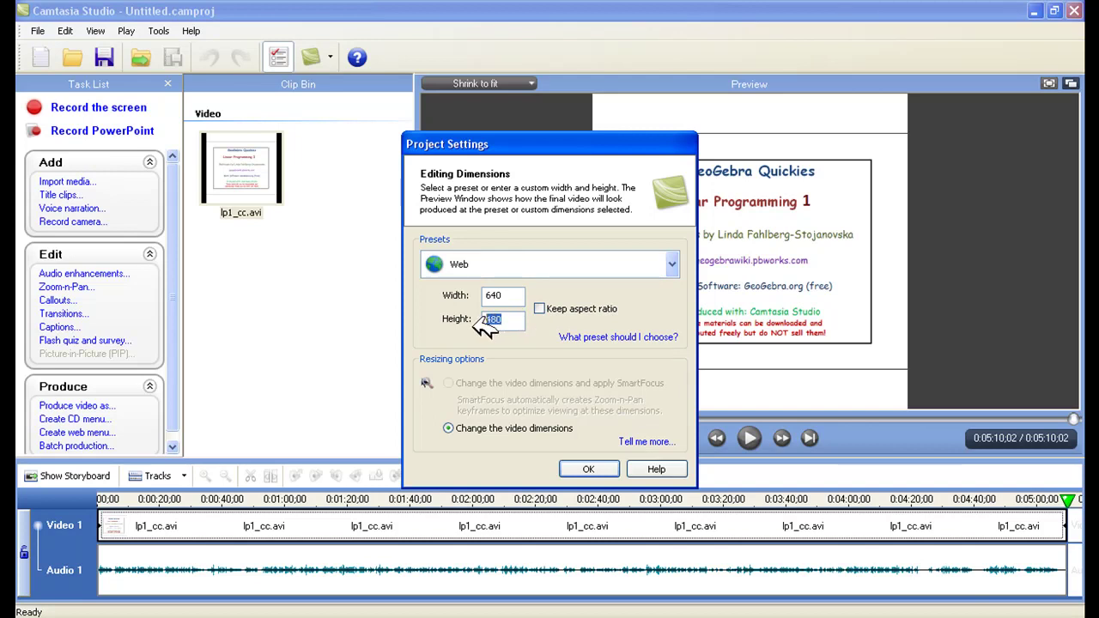
{"action": "type", "text": "75"}
{"action": "type", "text": "6"}
{"action": "type", "text": "0"}
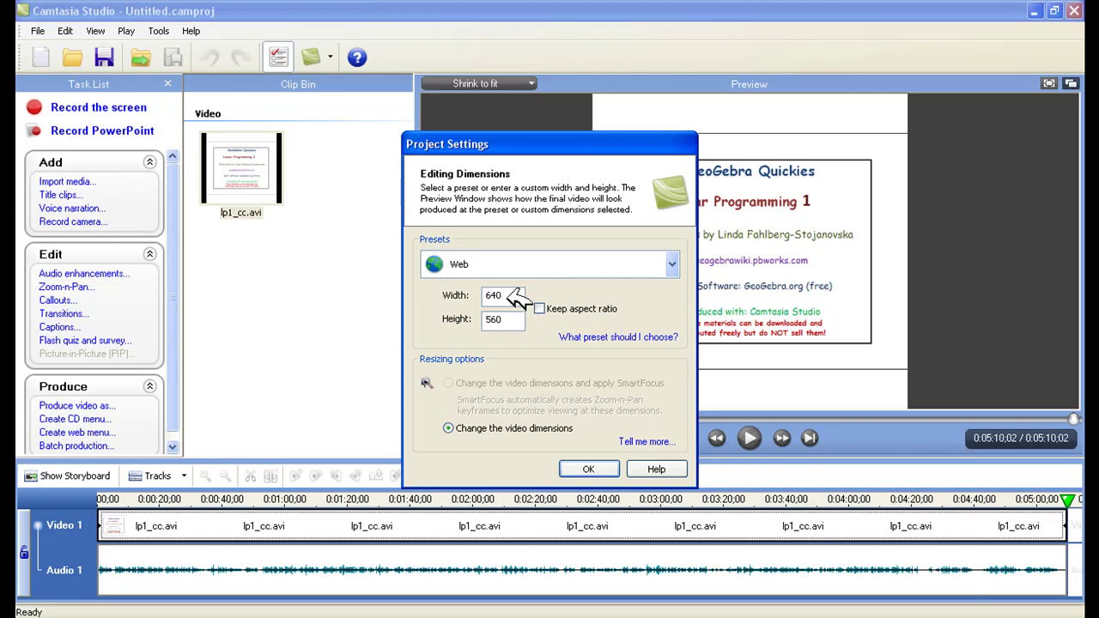
{"action": "key", "text": "Home"}
{"action": "key", "text": "Delete"}
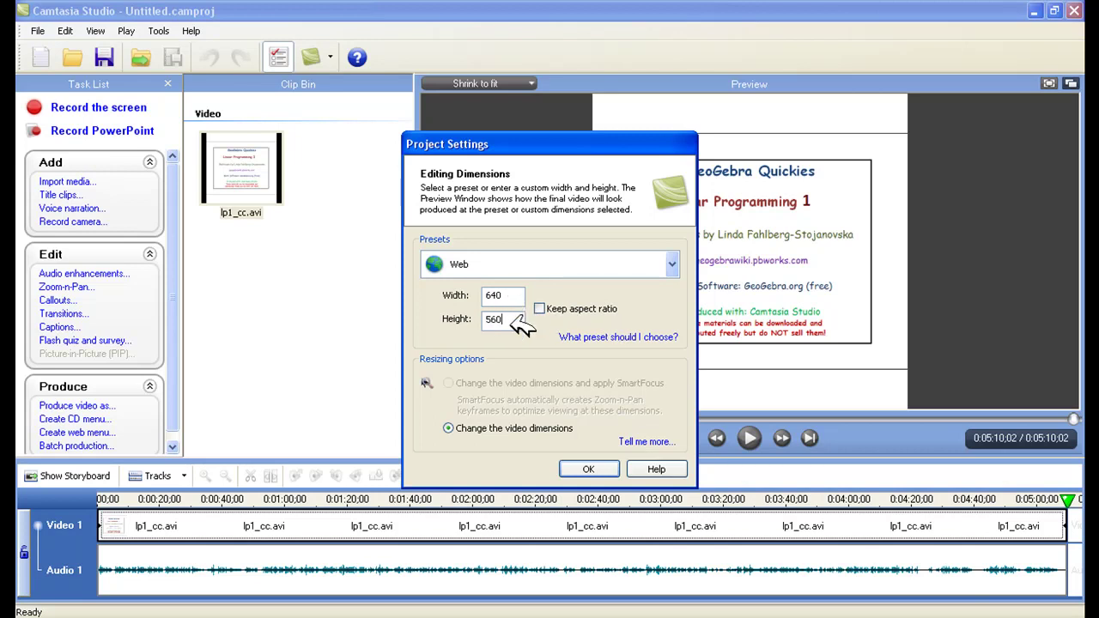
{"action": "left_click", "coordinate": [589, 468]}
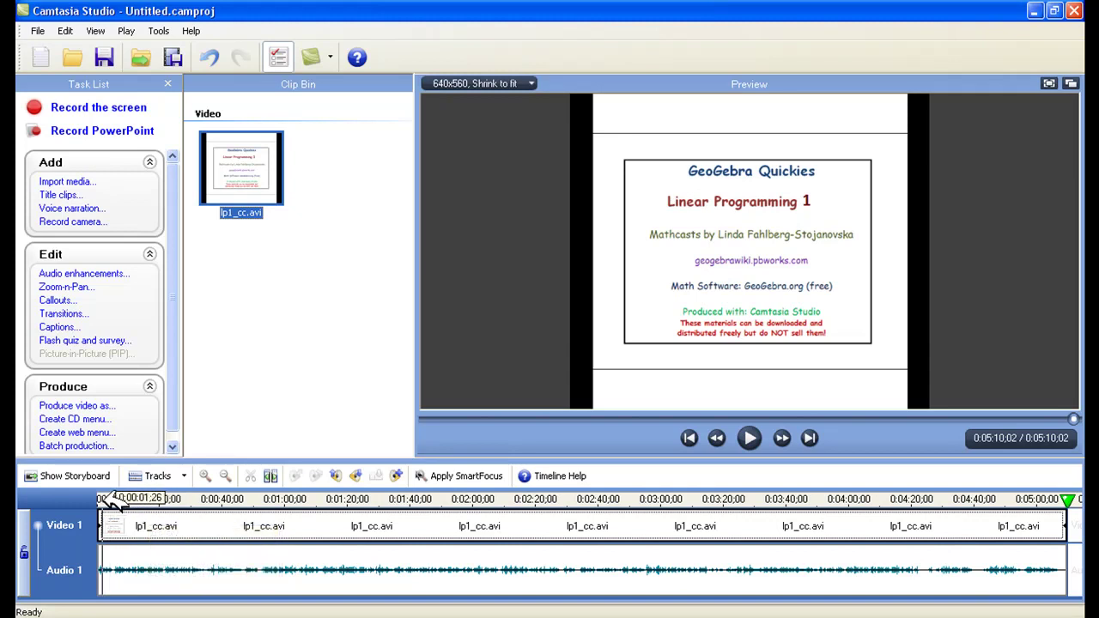
Add a Zoom-n-Pan point at the clip start and unlock its aspect ratio.
{"action": "left_click", "coordinate": [107, 500]}
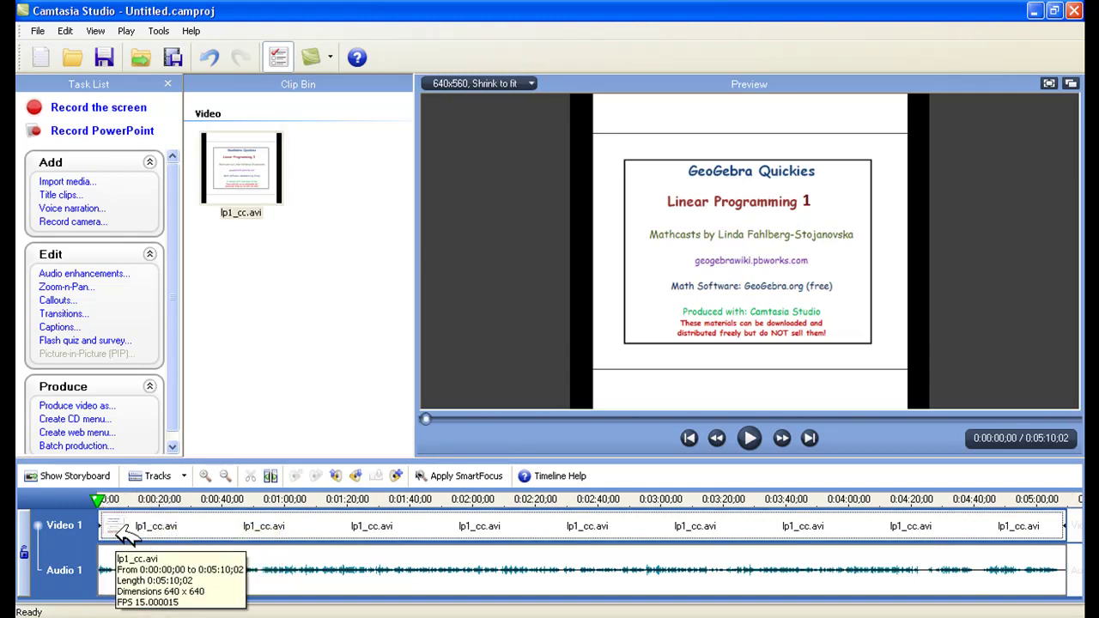
{"action": "left_click", "coordinate": [86, 287]}
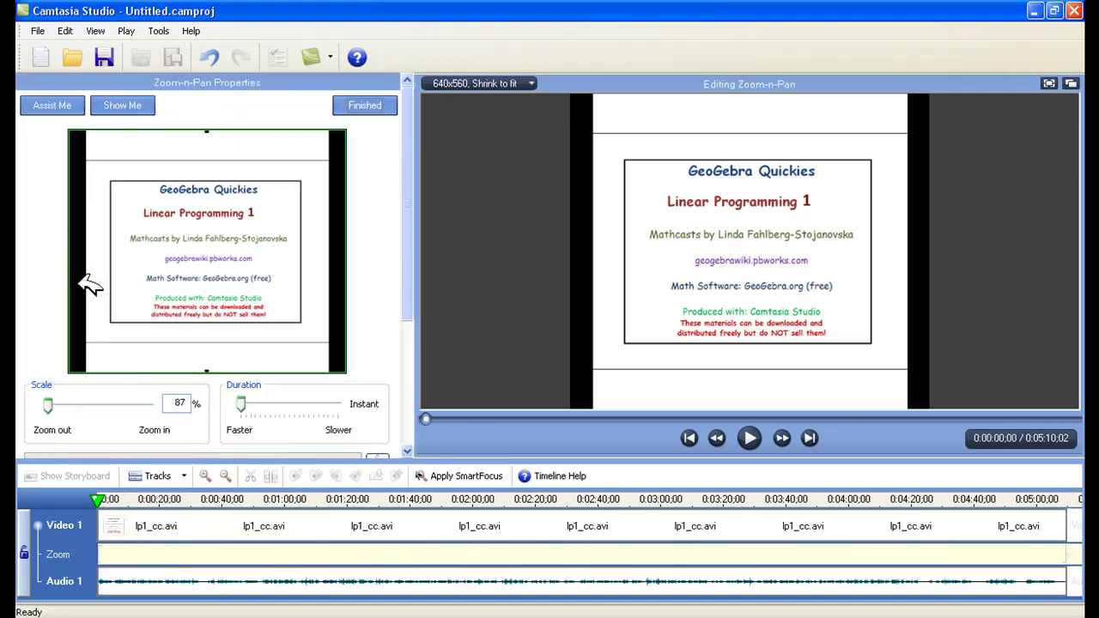
{"action": "left_click_drag", "start_coordinate": [409, 241], "coordinate": [417, 386]}
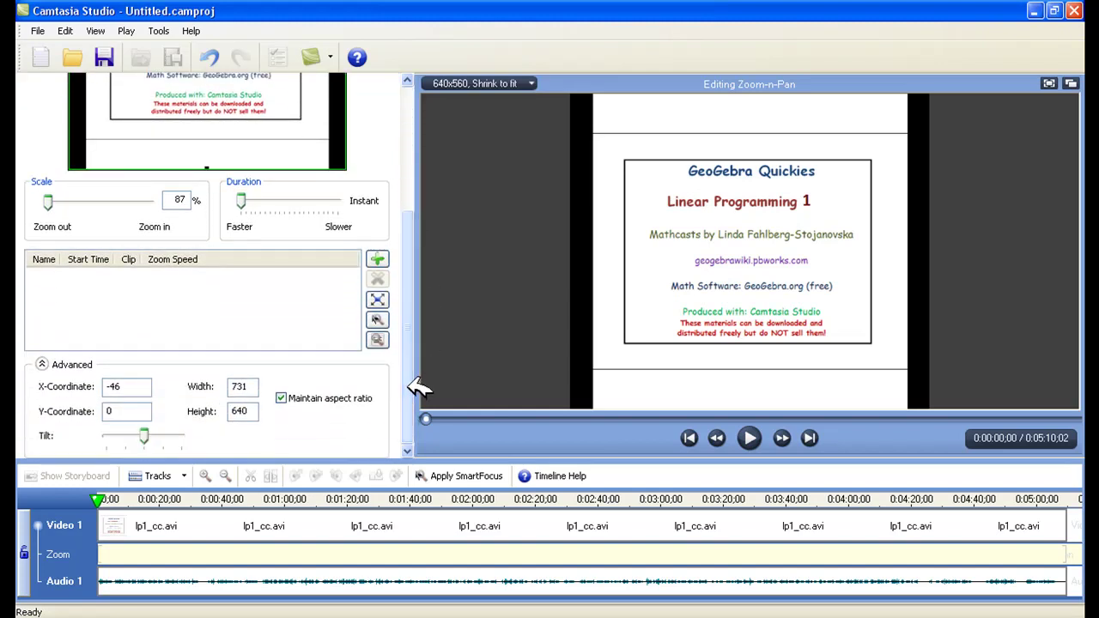
{"action": "left_click", "coordinate": [280, 397]}
{"action": "double_click", "coordinate": [249, 386]}
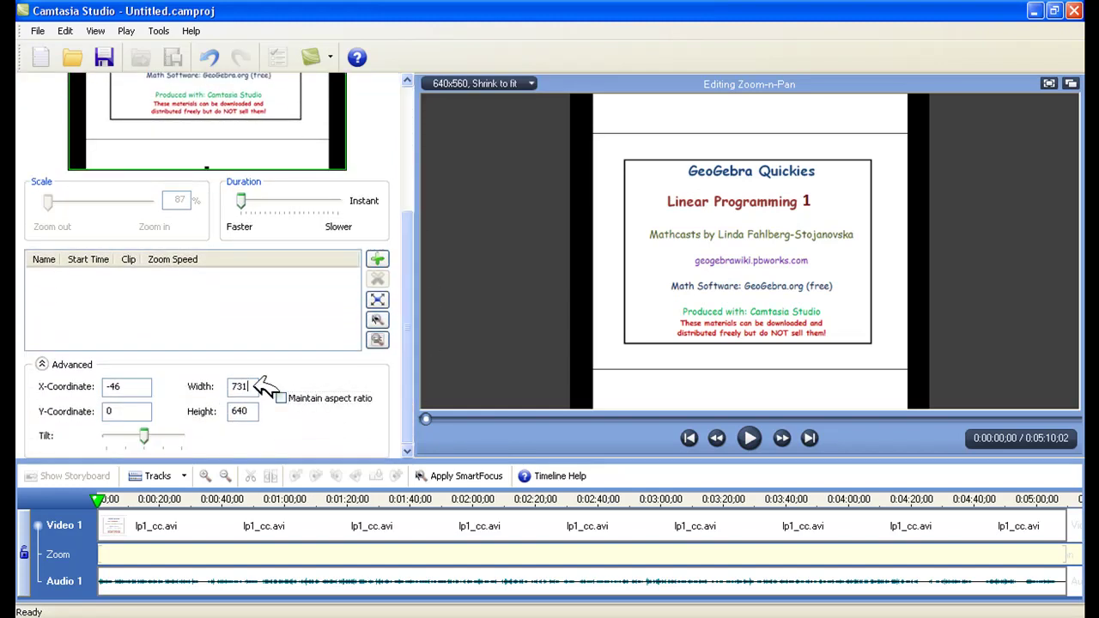
Set the zoom frame to width 640, height 560, X-coordinate 0, and adjust its Y-coordinate.
{"action": "type", "text": "640"}
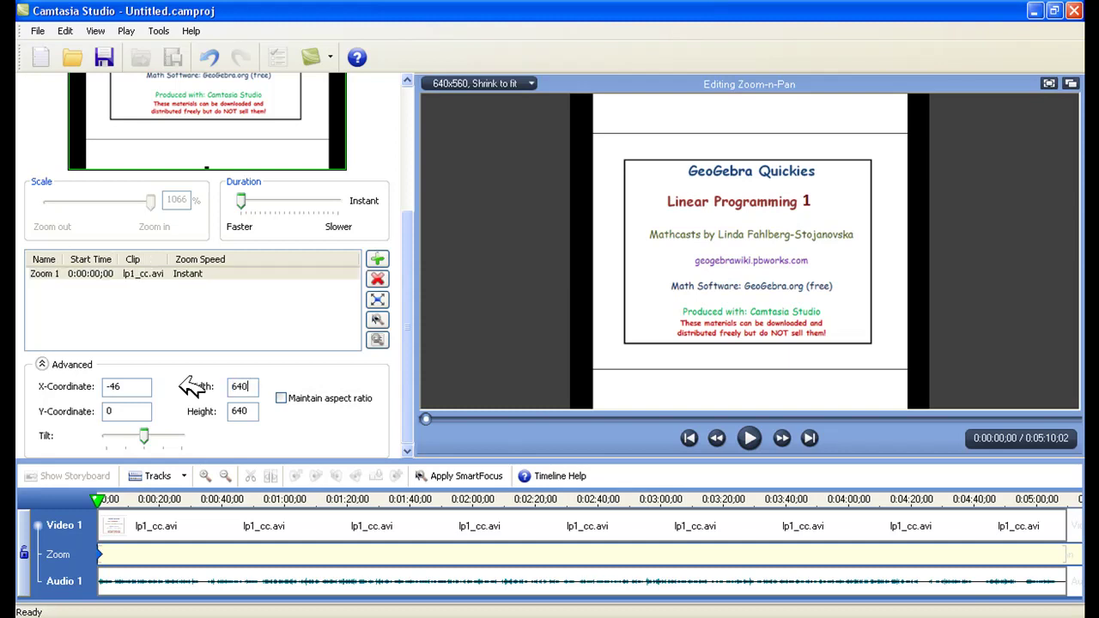
{"action": "double_click", "coordinate": [254, 410]}
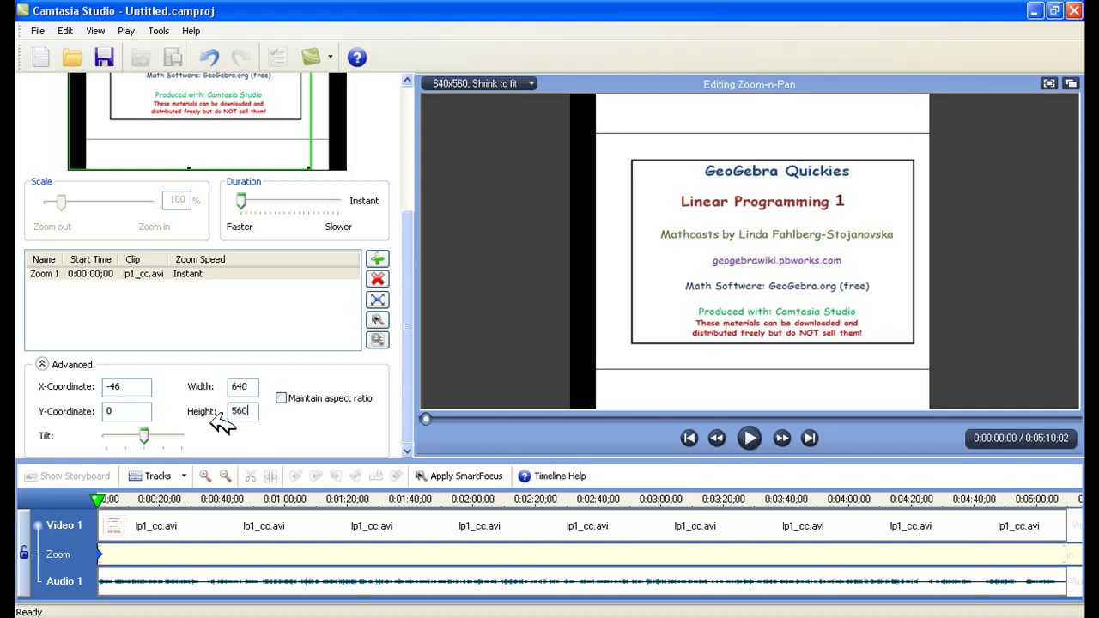
{"action": "double_click", "coordinate": [111, 387]}
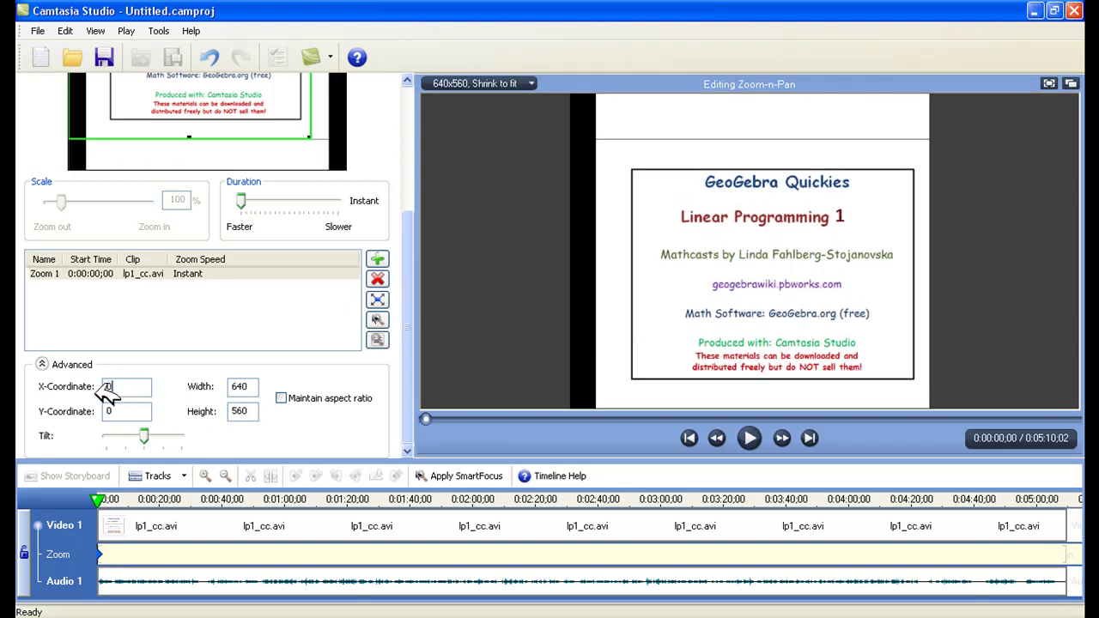
{"action": "key", "text": "Tab"}
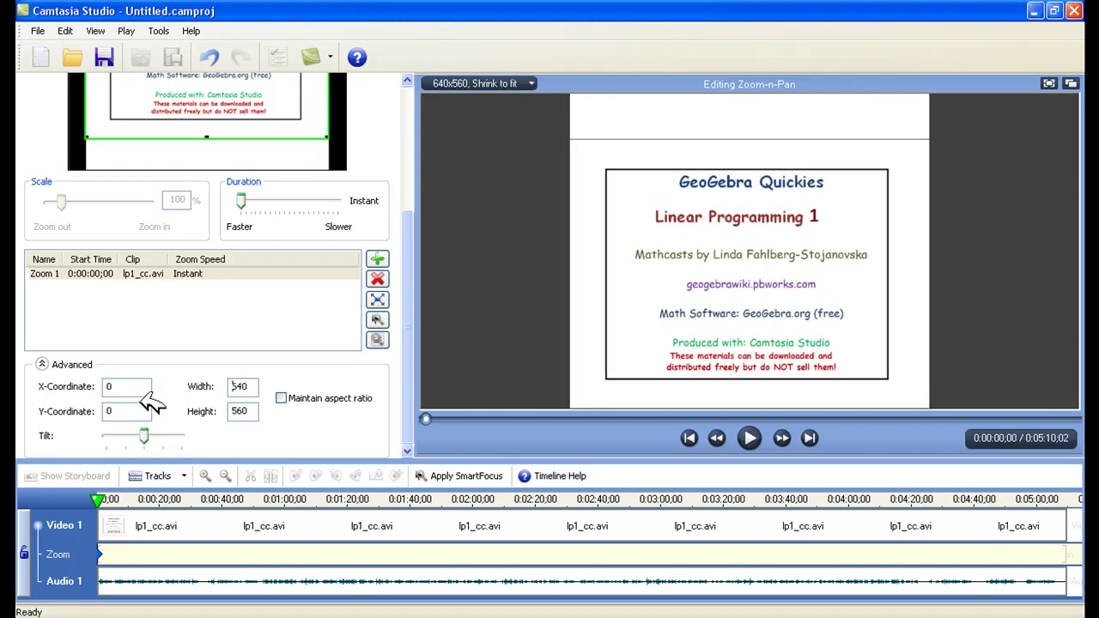
{"action": "double_click", "coordinate": [130, 411]}
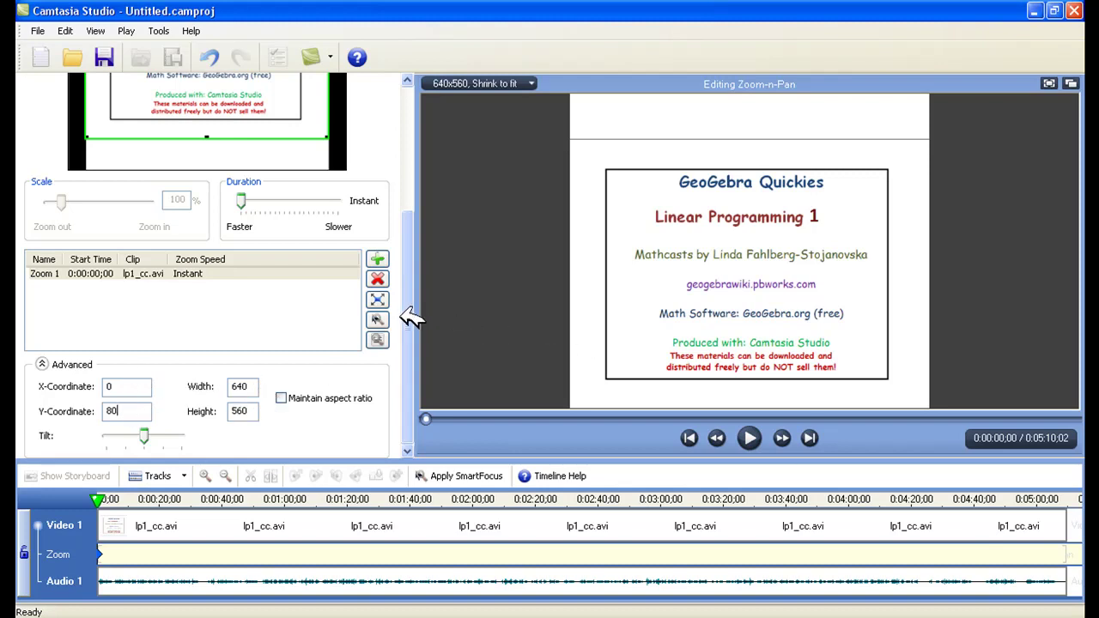
{"action": "type", "text": "1"}
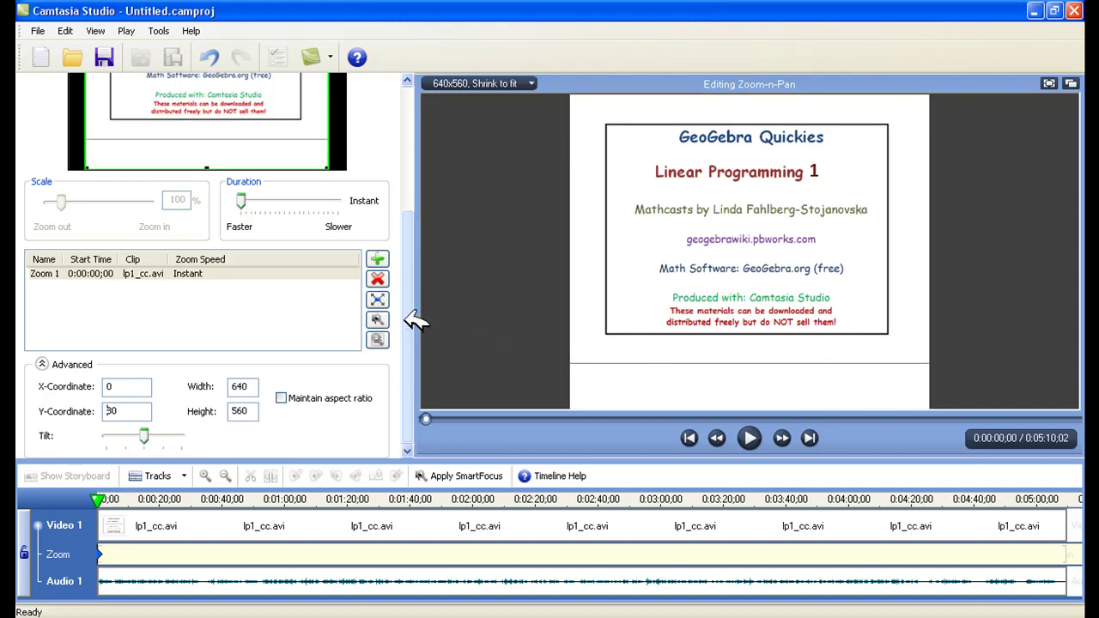
{"action": "scroll", "coordinate": [417, 314], "scroll_direction": "up", "scroll_amount": 5}
{"action": "scroll", "coordinate": [584, 245], "scroll_direction": "down", "scroll_amount": 3}
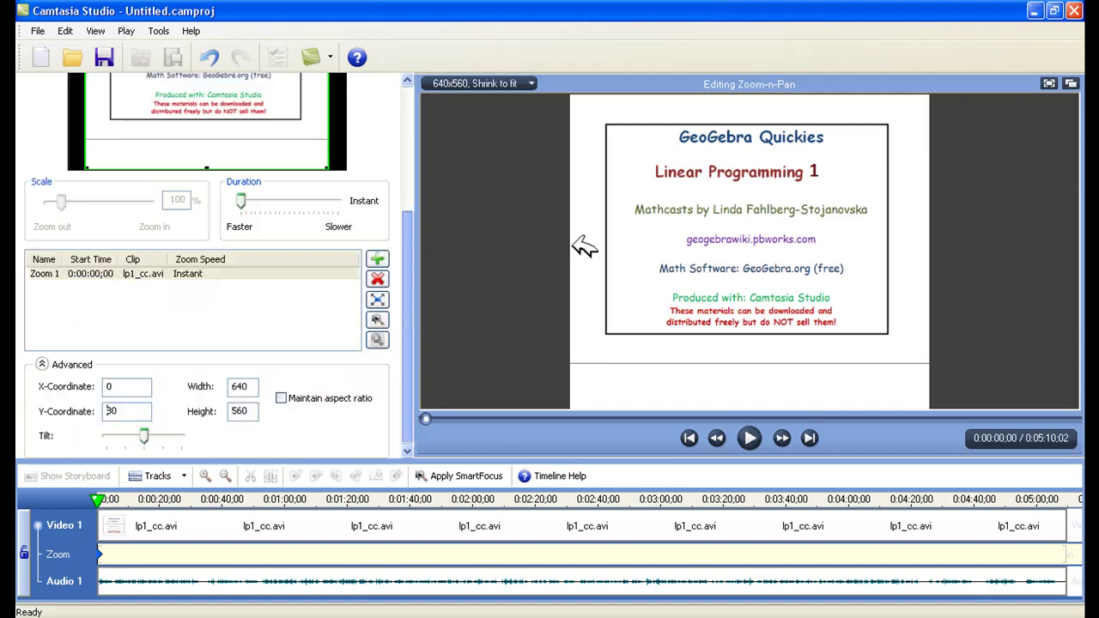
{"action": "scroll", "coordinate": [554, 180], "scroll_direction": "up", "scroll_amount": 7}
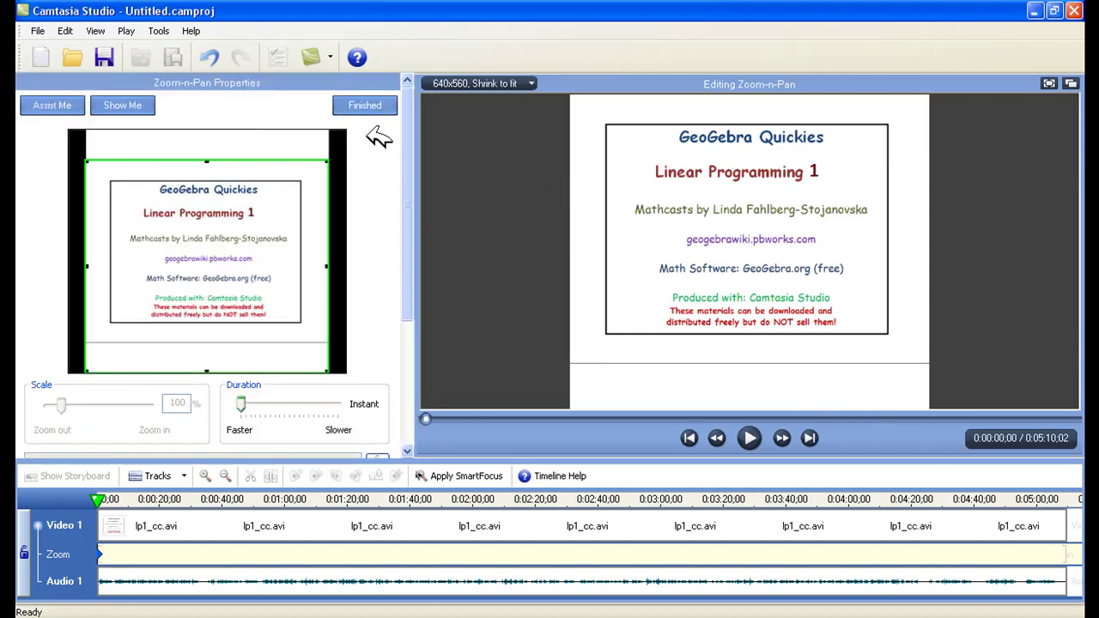
Finish the zoom edit and bring up the Production Wizard's preset list.
{"action": "left_click", "coordinate": [386, 103]}
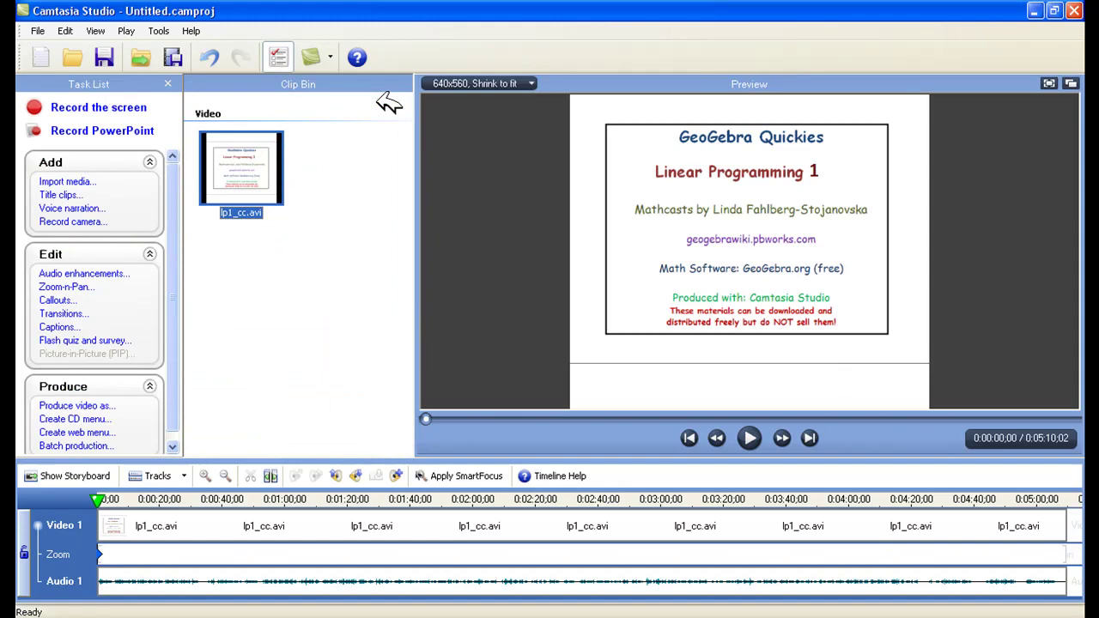
{"action": "left_click", "coordinate": [90, 404]}
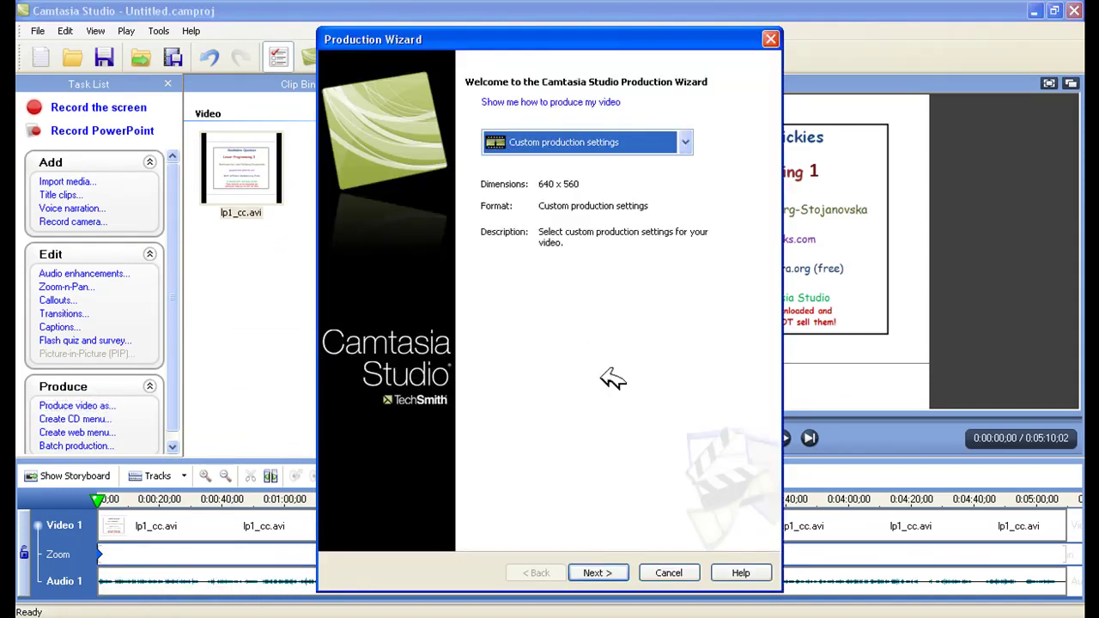
{"action": "left_click", "coordinate": [685, 142]}
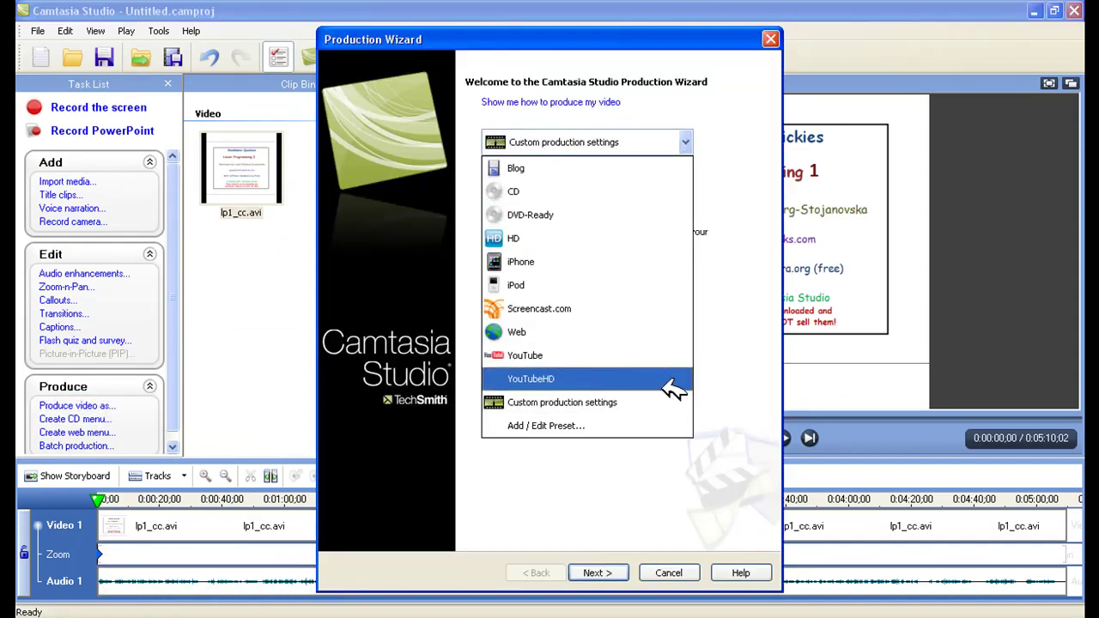